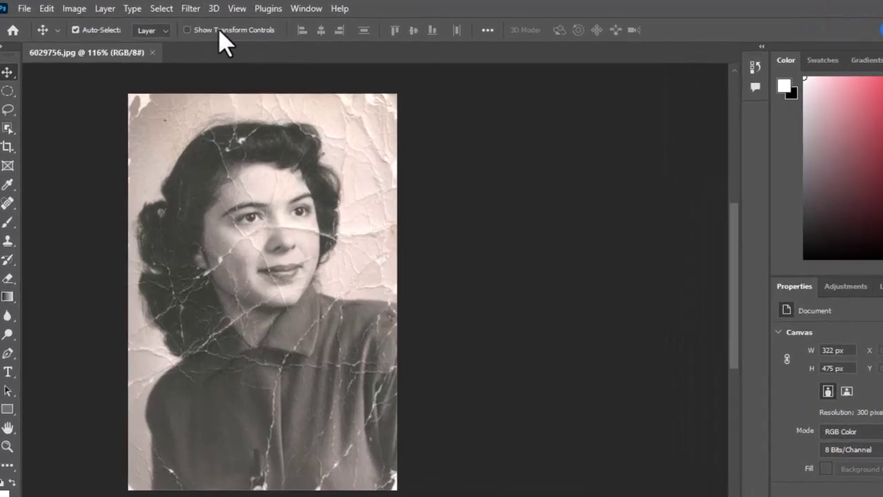
- Open Filter > Neural Filters and scroll the filter list down to the Restoration group
click(177, 8)
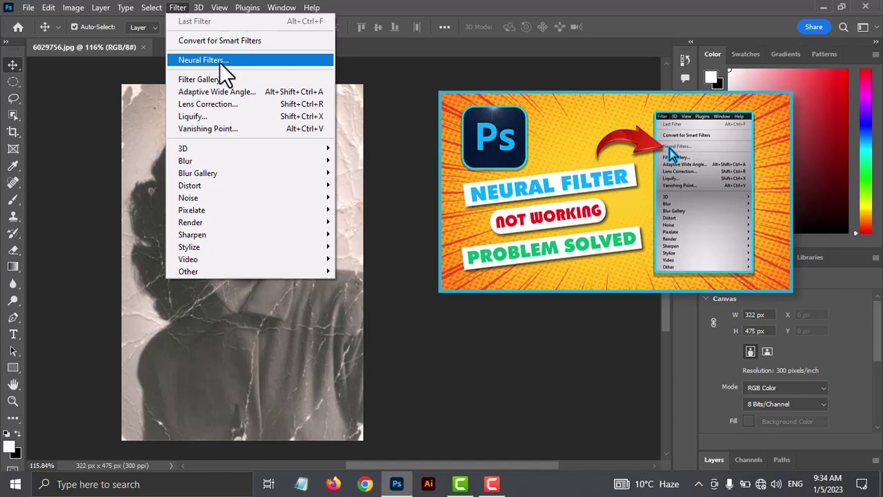
click(221, 60)
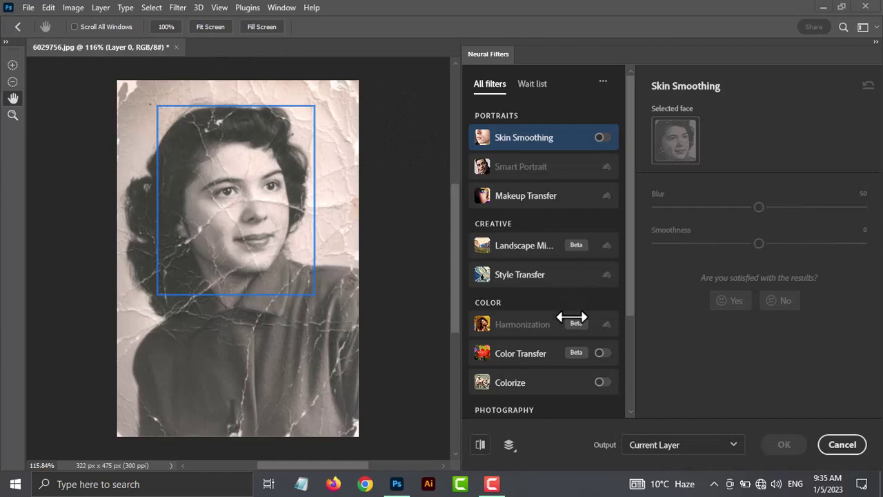
scroll(572, 317, down, 3)
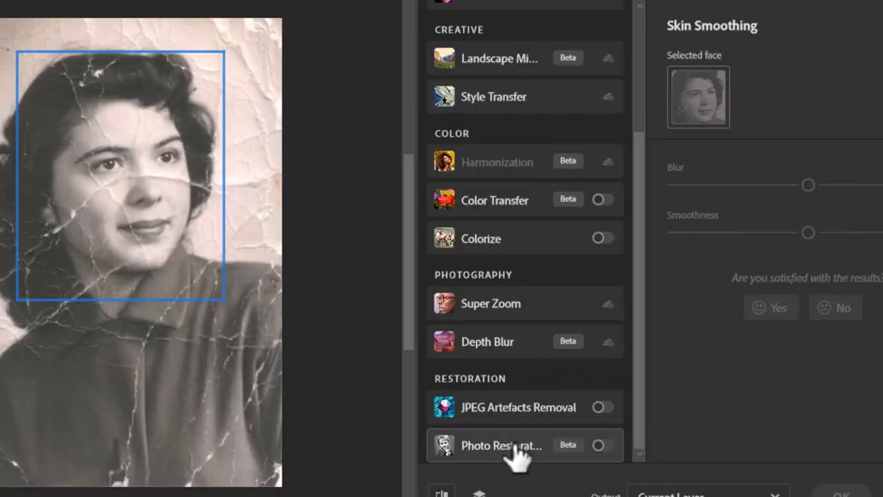
- Enable Photo Restoration and tune the Photo enhancement, Enhance face and Scratch reduction sliders
click(574, 449)
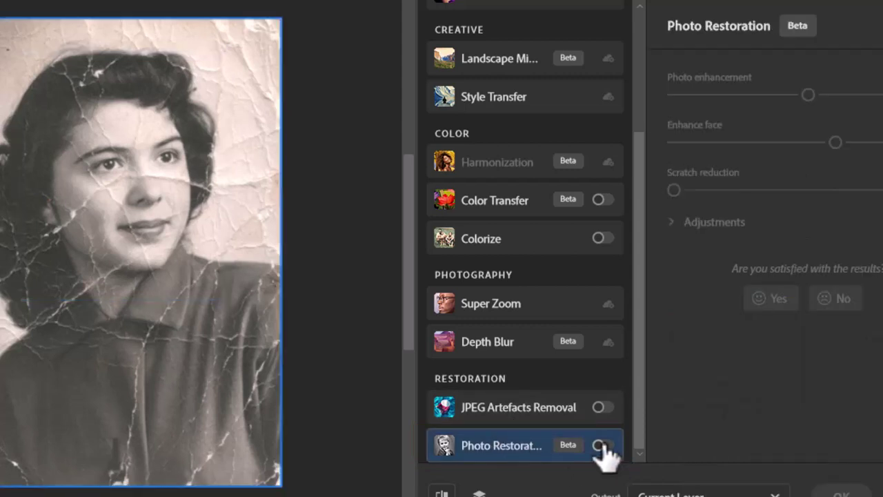
click(600, 445)
drag(807, 94, 731, 97)
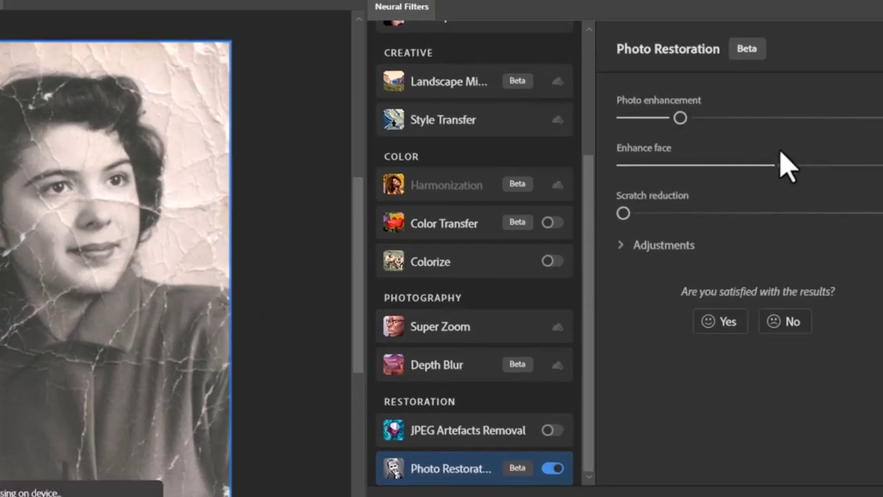
drag(833, 142, 808, 150)
drag(759, 174, 689, 174)
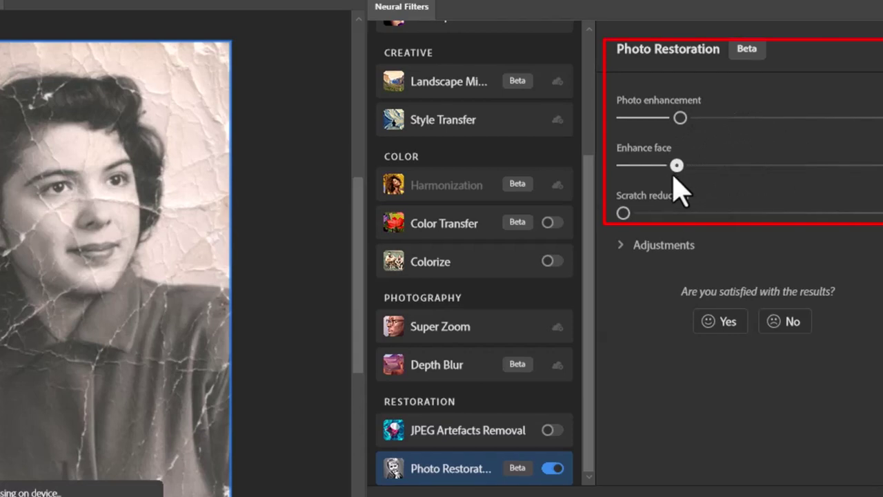
drag(681, 117, 729, 131)
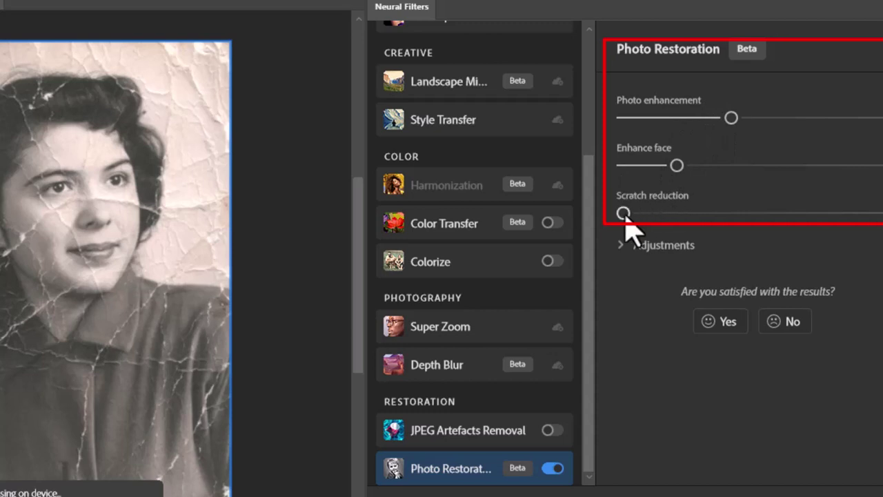
drag(623, 213, 671, 216)
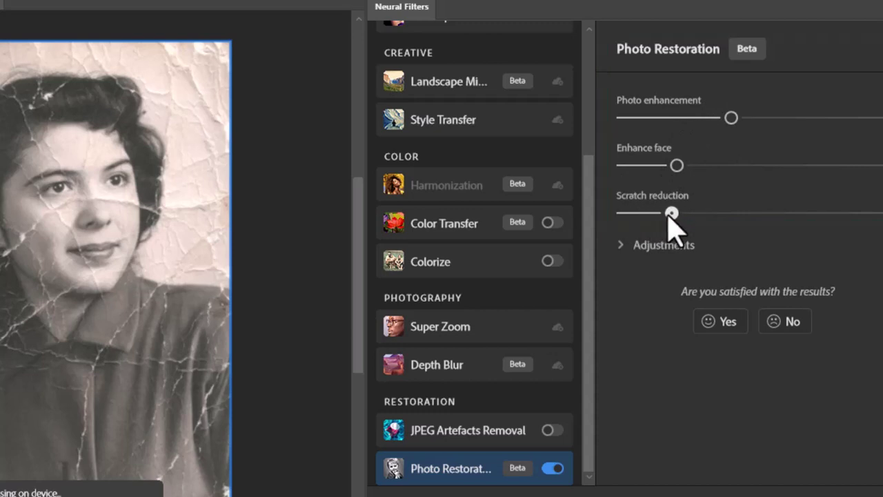
drag(677, 165, 705, 165)
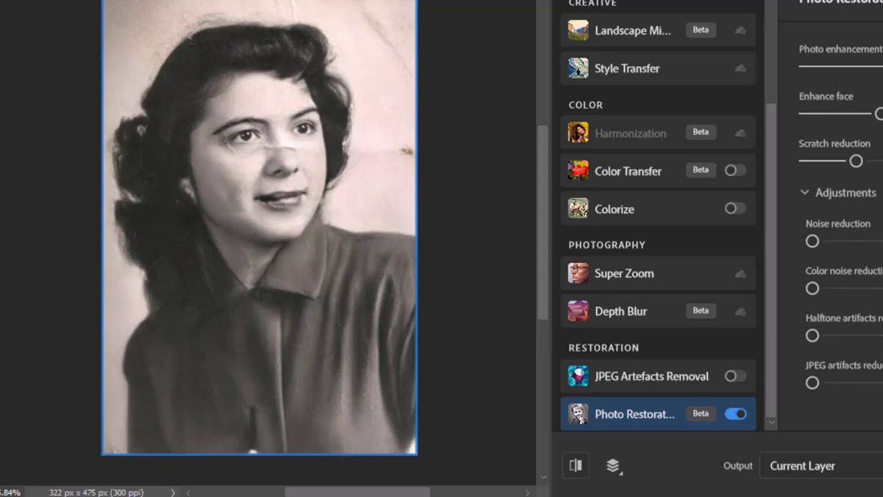
- Toggle between the cracked original and restored preview, then apply Photo Restoration with OK
click(576, 466)
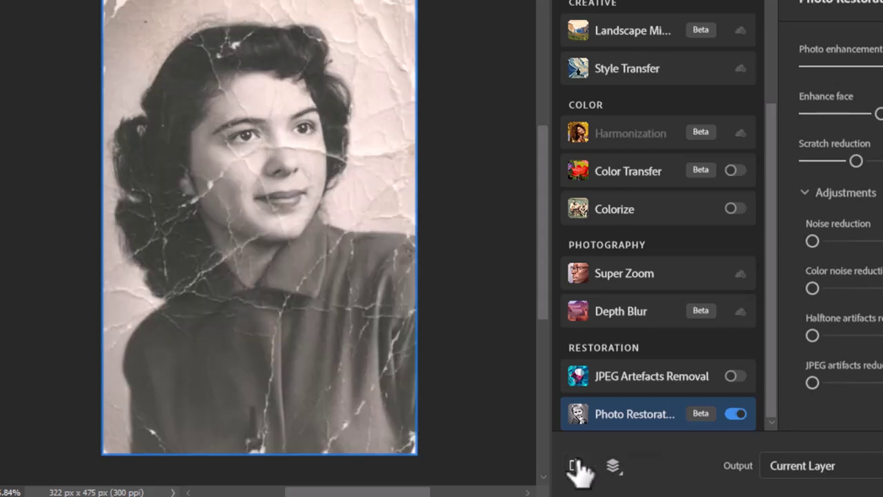
click(576, 466)
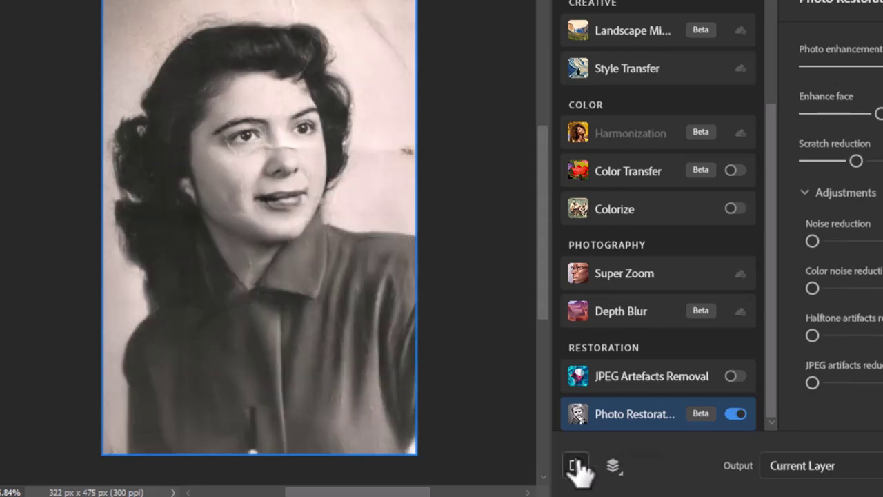
click(576, 466)
click(576, 466)
click(576, 466)
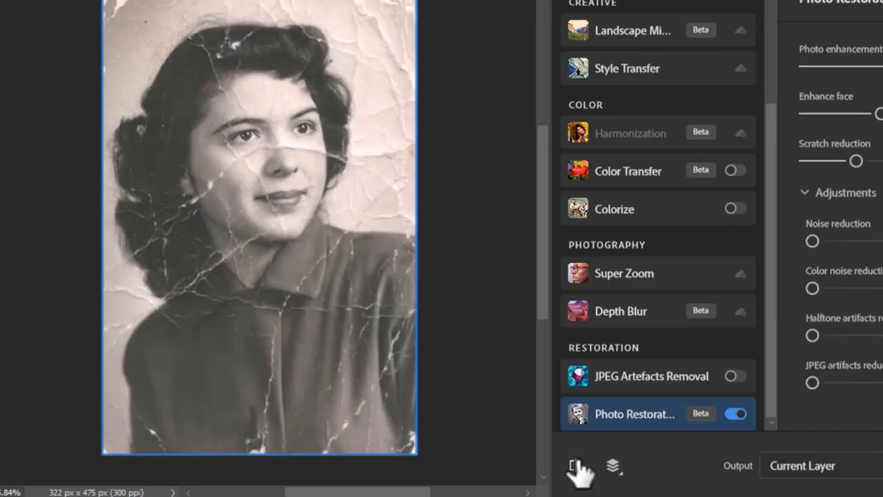
click(576, 466)
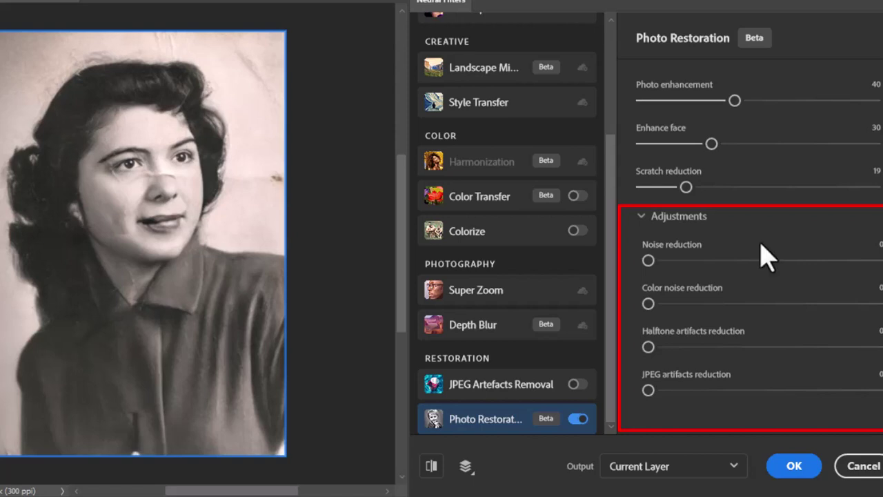
click(794, 466)
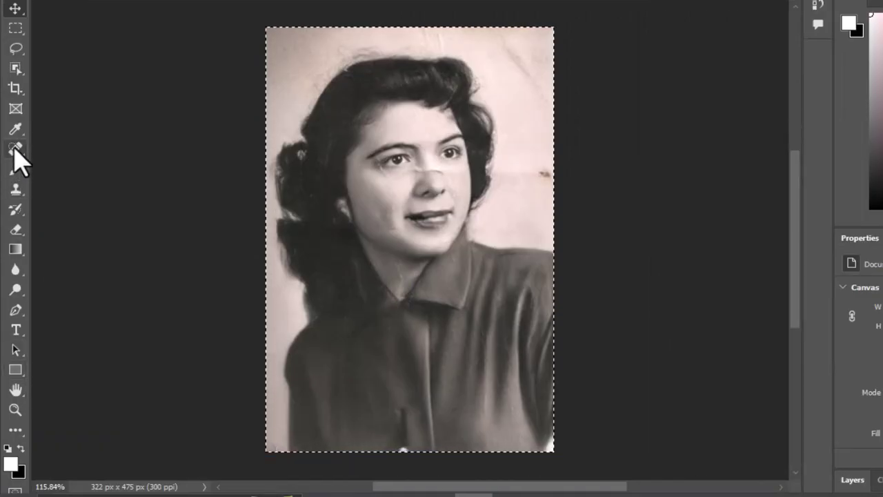
- With the Spot Healing Brush, heal the nose-bridge patch and the blemish under the lower lip
right_click(14, 150)
click(125, 150)
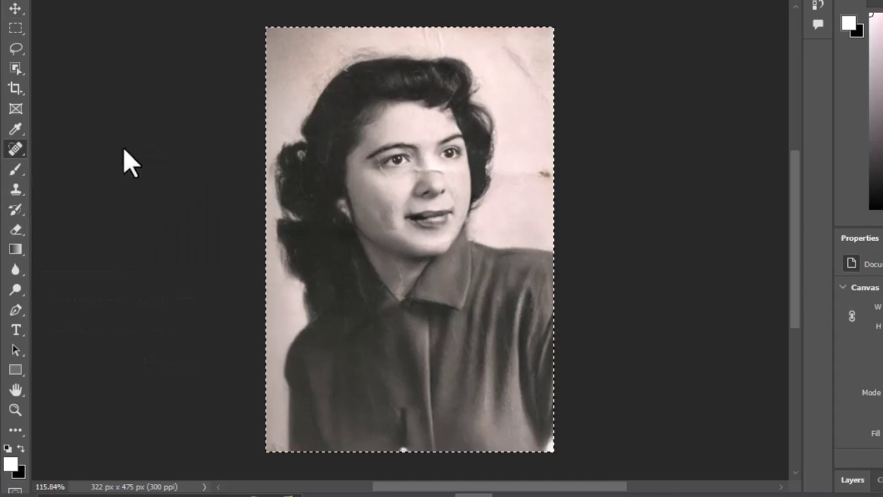
mouse_move(458, 187)
mouse_down()
mouse_move(507, 209)
mouse_move(467, 175)
mouse_move(489, 183)
mouse_up()
click(458, 177)
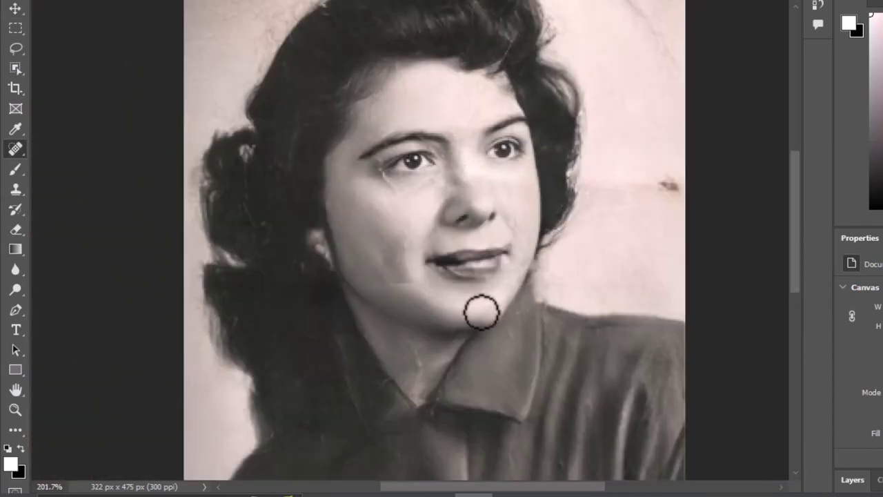
click(462, 276)
scroll(476, 283, up, 2)
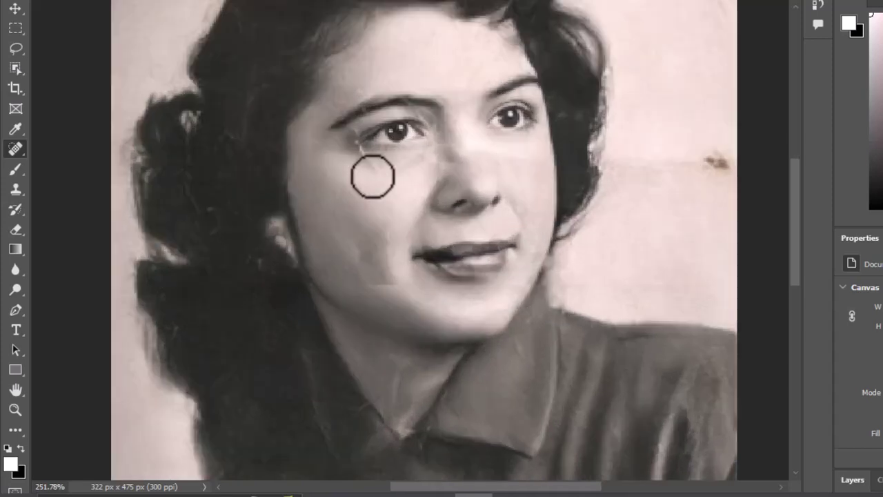
scroll(467, 171, up, 1)
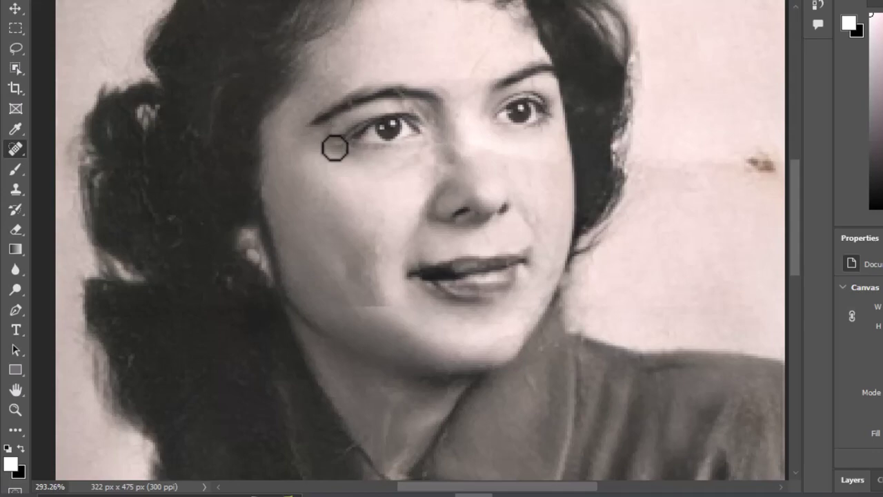
scroll(418, 158, down, 3)
scroll(503, 152, up, 2)
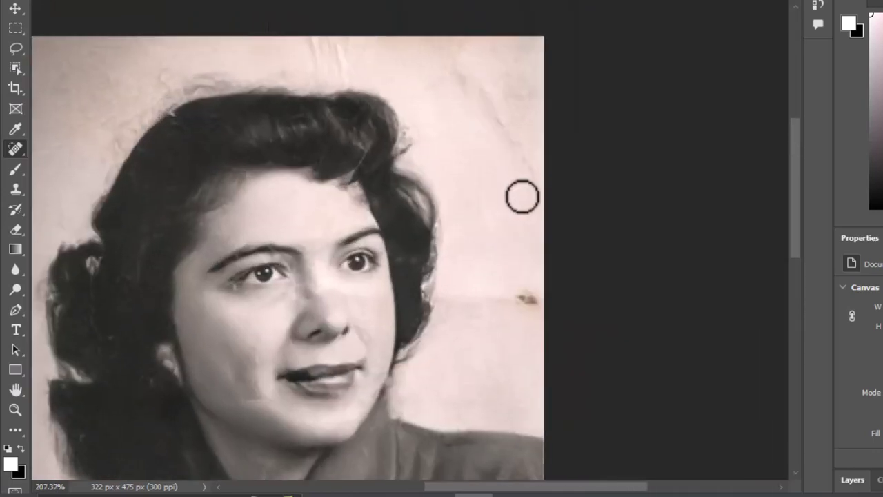
- Heal the top-right background crease, the hair-edge blemish and the brown background spot
drag(479, 83, 522, 172)
drag(309, 36, 331, 79)
click(517, 287)
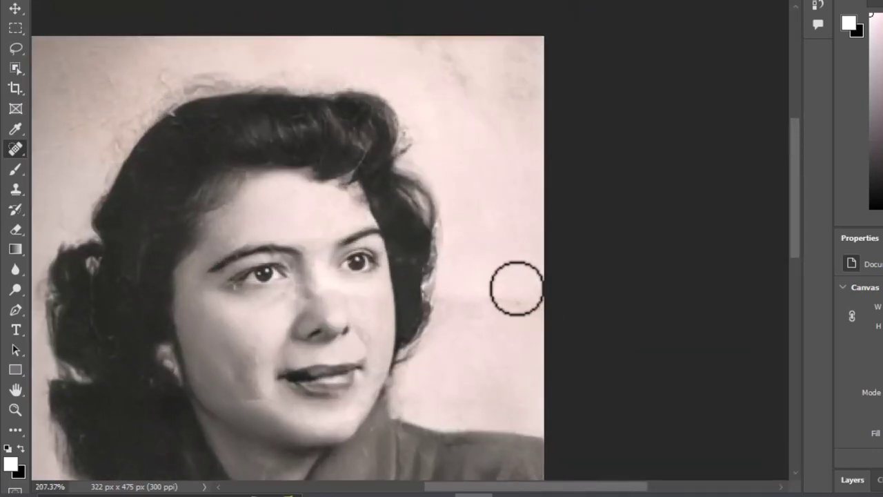
drag(517, 288, 591, 221)
scroll(529, 256, up, 5)
scroll(429, 224, down, 5)
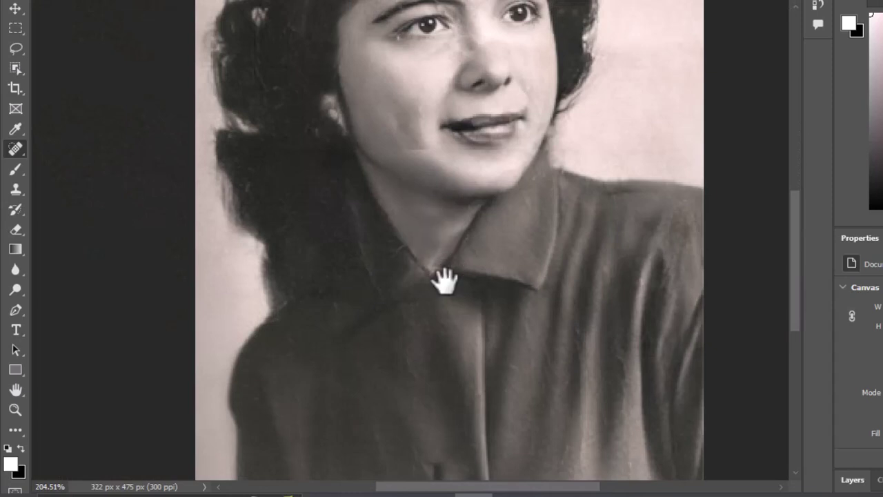
scroll(445, 281, down, 1)
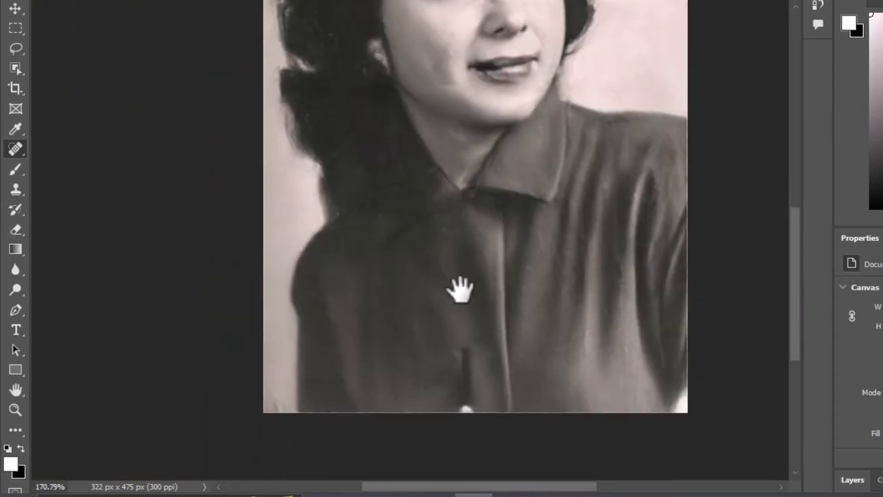
drag(469, 164, 382, 221)
drag(450, 65, 390, 173)
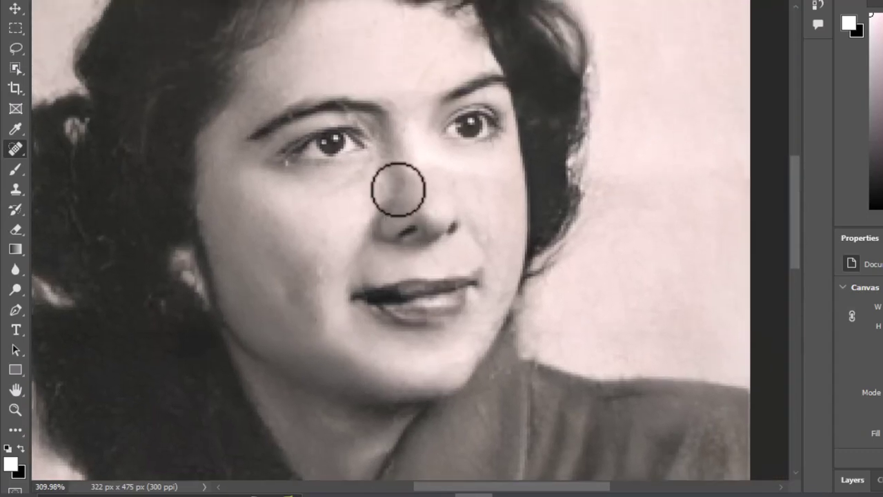
mouse_move(479, 262)
mouse_down()
mouse_move(420, 260)
mouse_move(453, 300)
mouse_move(442, 307)
mouse_move(493, 335)
mouse_move(434, 319)
mouse_move(471, 331)
mouse_move(368, 266)
mouse_move(380, 274)
mouse_move(371, 281)
mouse_up()
- Duplicate the Background layer, naming the top copy 'colored' and the lower one 'restored'
drag(768, 354, 812, 435)
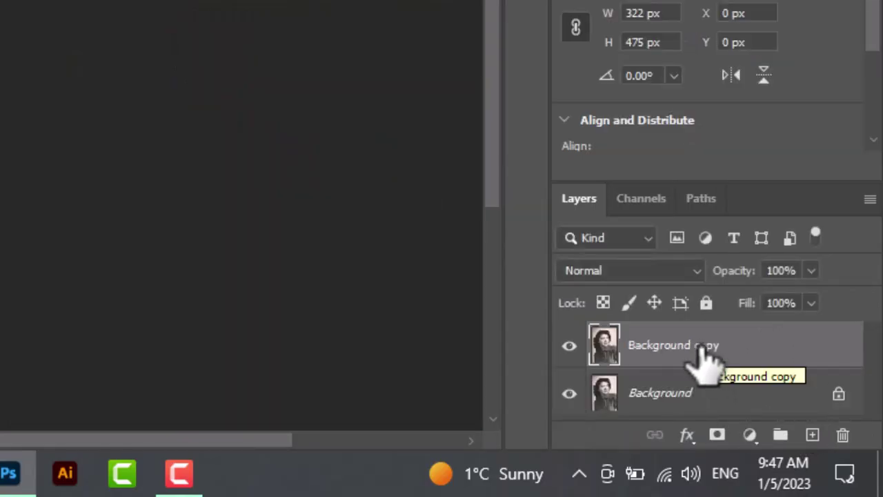
drag(702, 349, 800, 400)
double_click(711, 343)
text(colored)
double_click(712, 392)
text(restored)
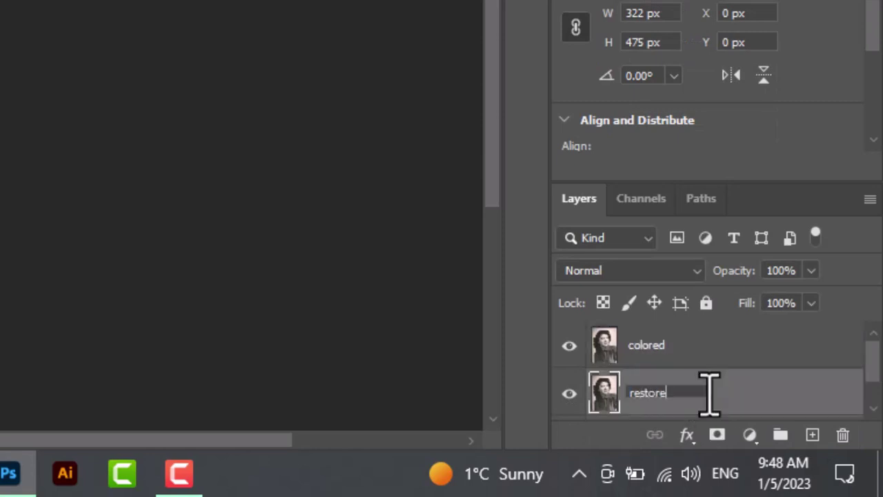
key(Return)
click(673, 345)
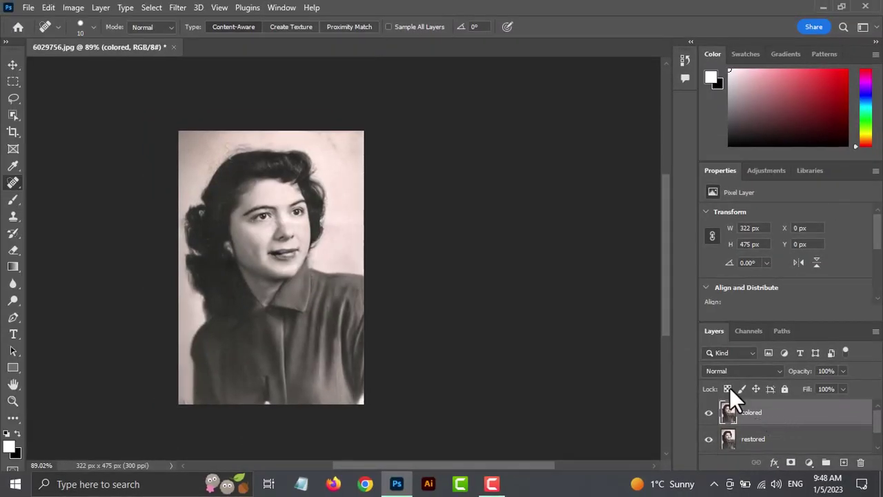
- In Neural Filters, switch Colorize on and open its Profile dropdown under Adjustments
click(177, 7)
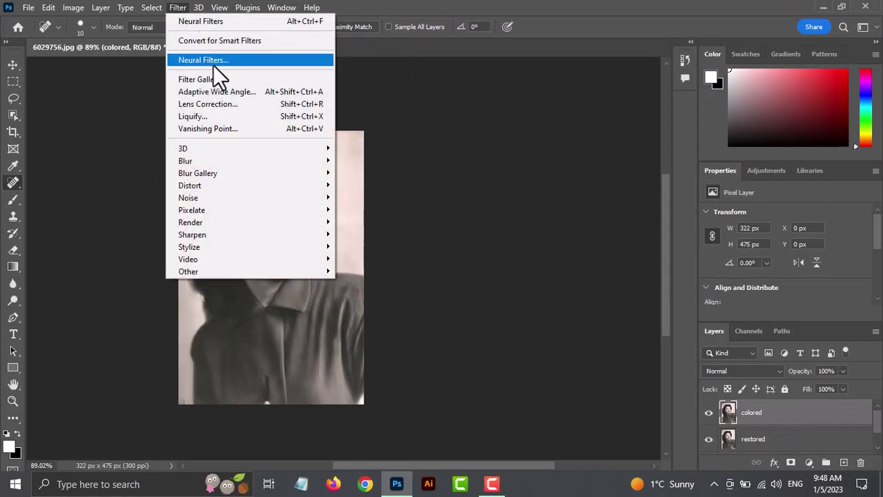
click(224, 62)
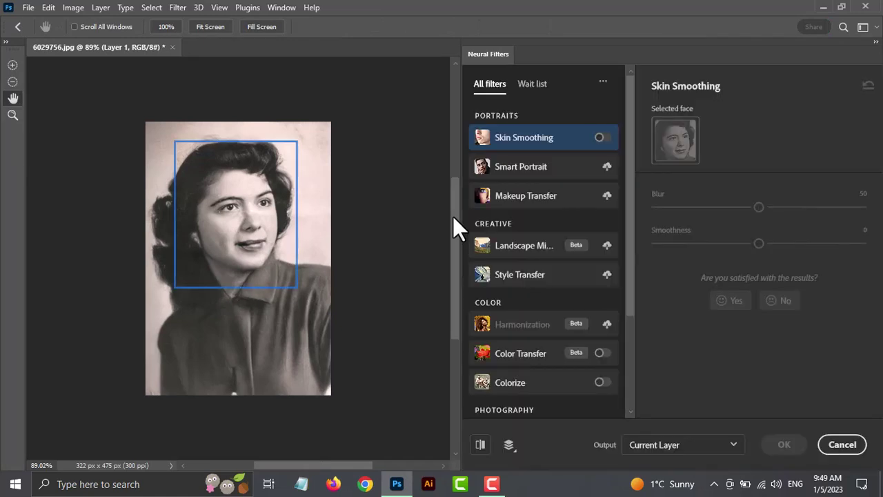
scroll(552, 242, down, 2)
click(583, 252)
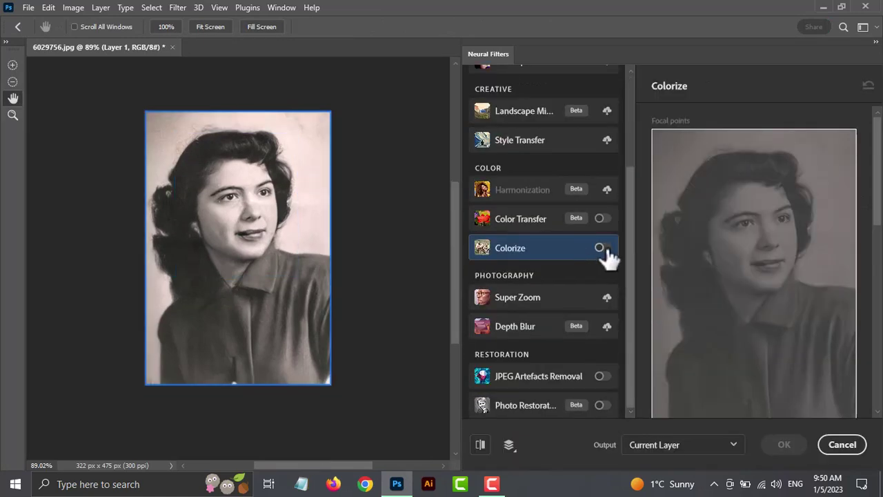
click(601, 248)
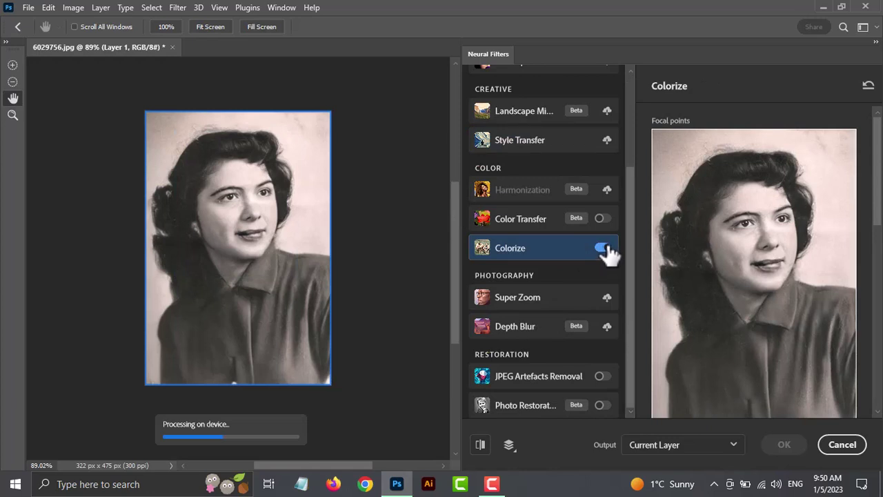
scroll(680, 320, down, 5)
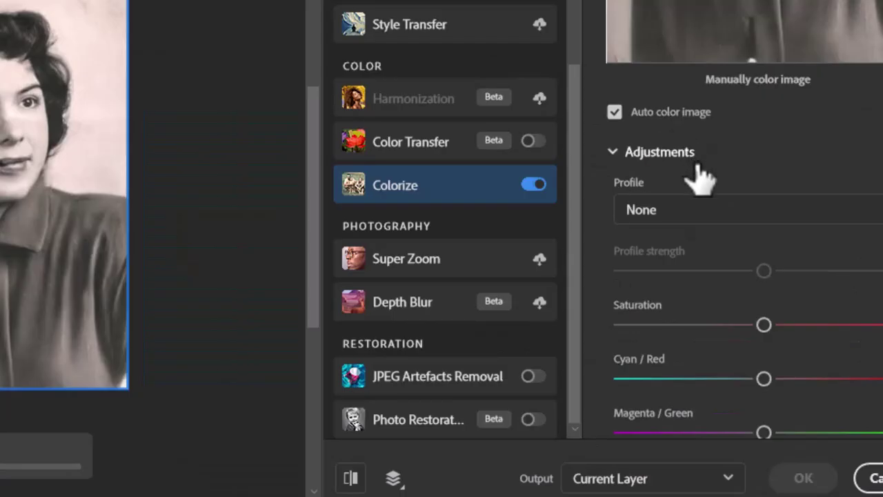
scroll(701, 178, down, 2)
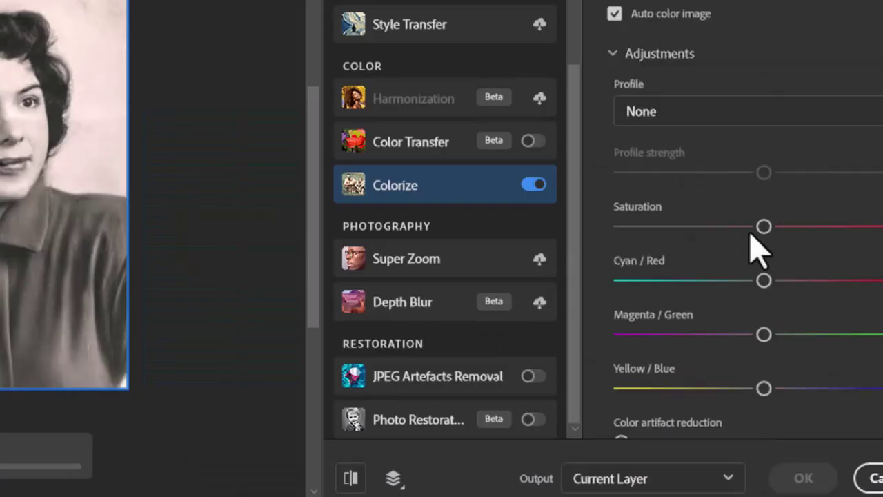
click(713, 116)
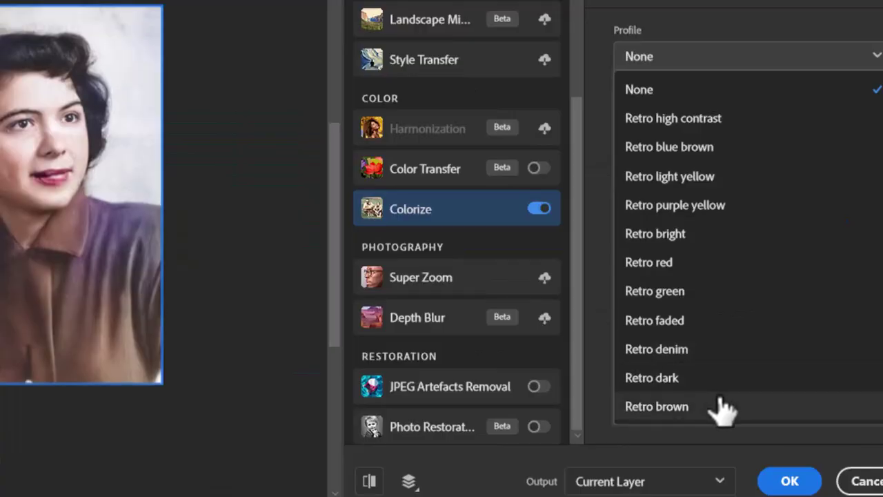
- Choose Retro brown, shift tint toward magenta and yellow, and raise color artifact and noise reduction
click(721, 408)
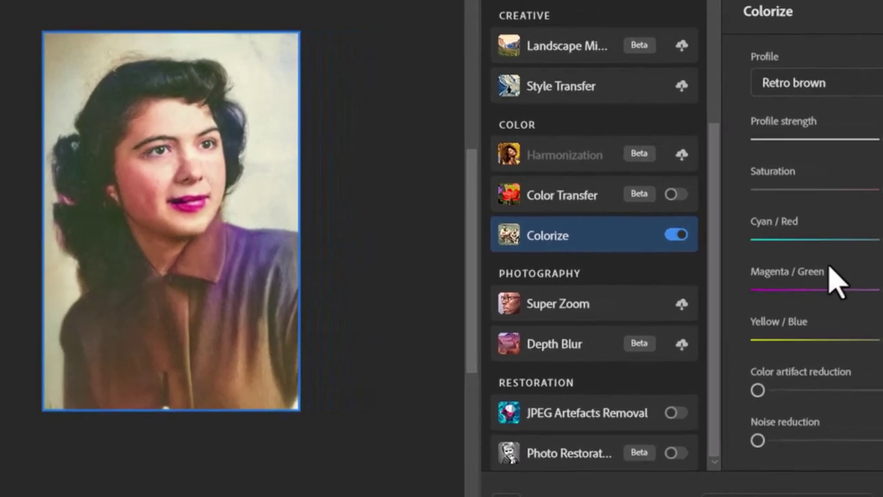
drag(837, 276, 659, 260)
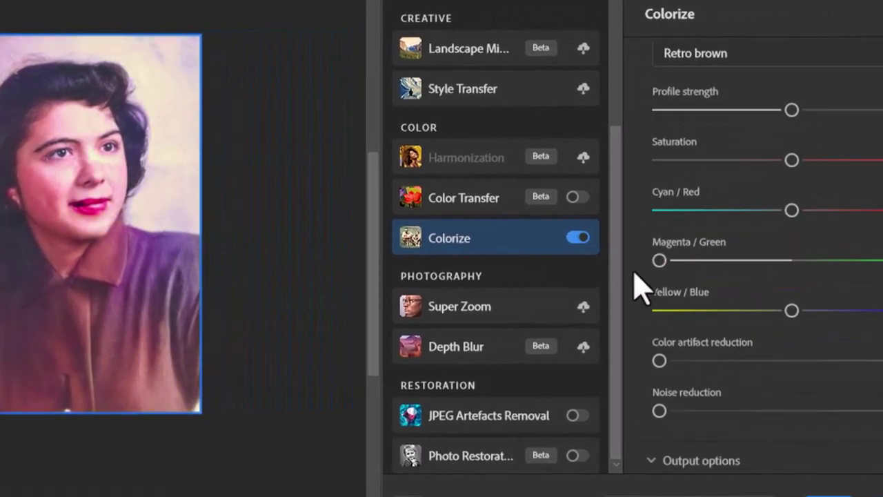
mouse_move(792, 310)
mouse_down()
mouse_move(724, 311)
mouse_move(644, 348)
mouse_up()
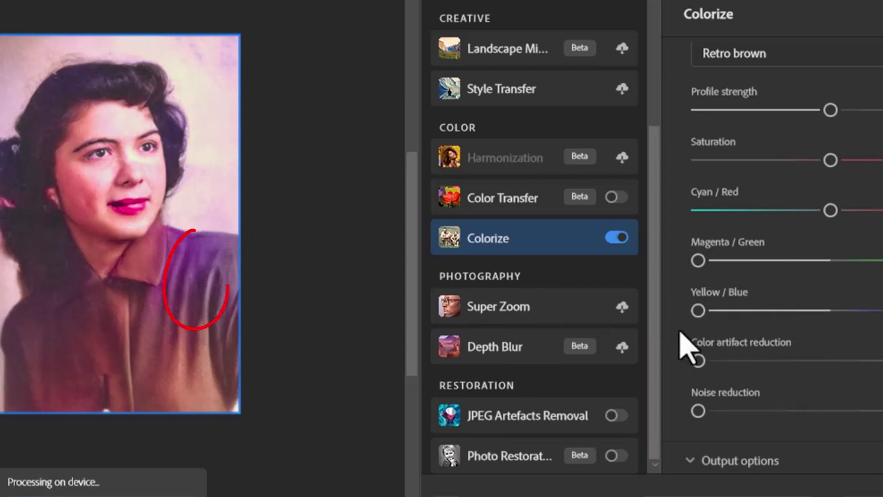
drag(697, 359, 882, 359)
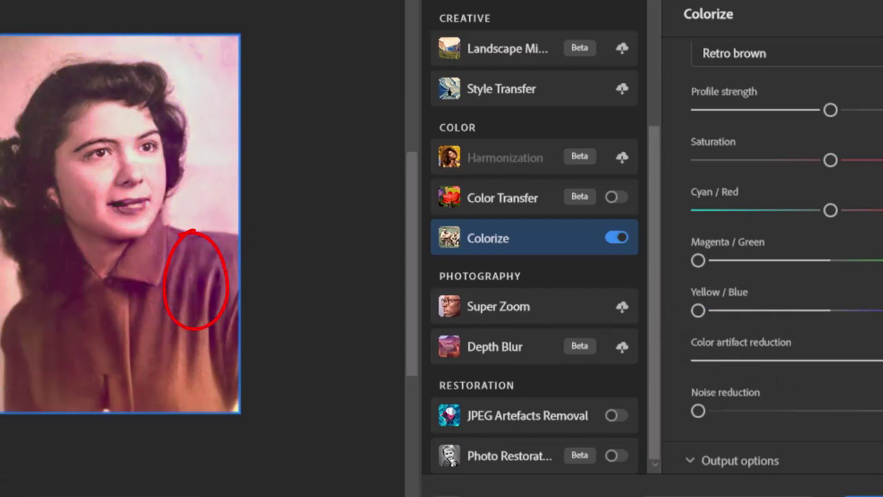
scroll(825, 383, down, 2)
click(792, 260)
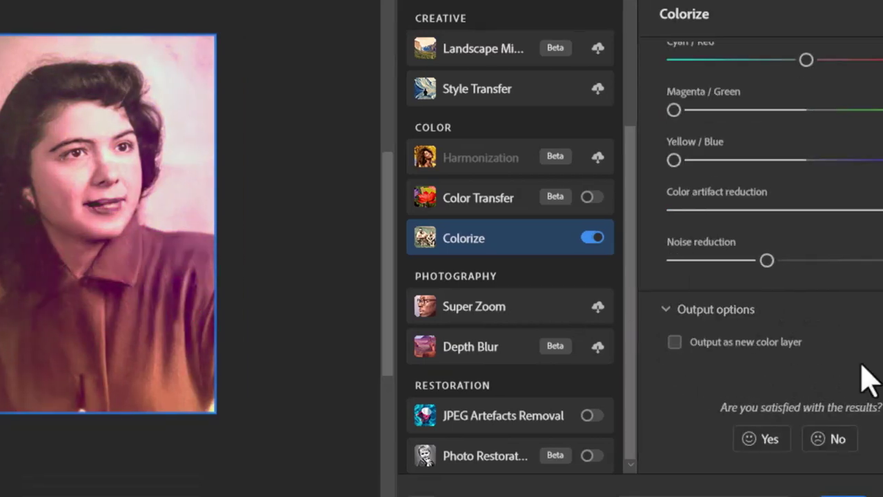
drag(769, 261, 806, 261)
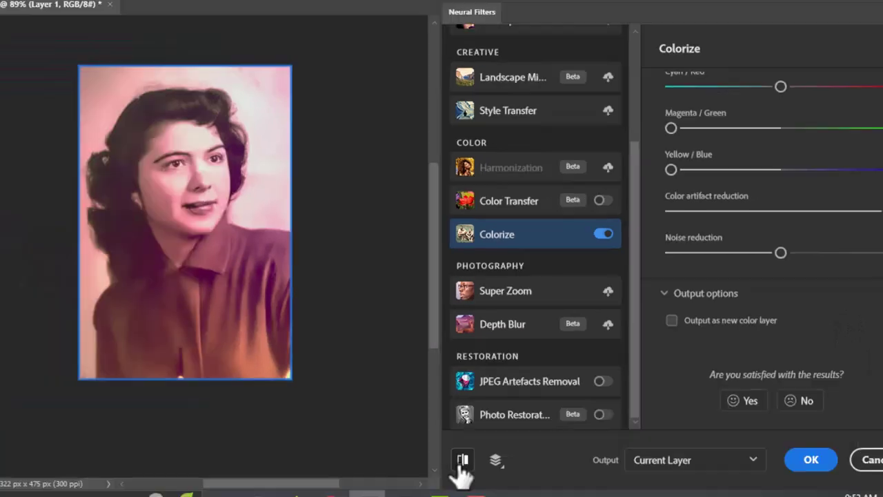
- Compare with the uncolored photo, then nudge up Cyan/Red, Saturation and Profile strength
click(462, 459)
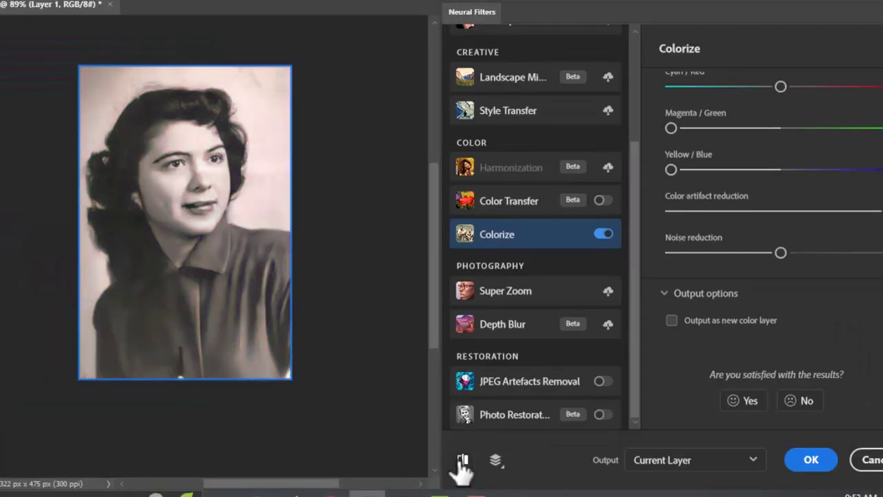
click(462, 460)
click(462, 460)
click(462, 459)
scroll(779, 245, up, 3)
drag(781, 237, 815, 238)
drag(780, 196, 797, 207)
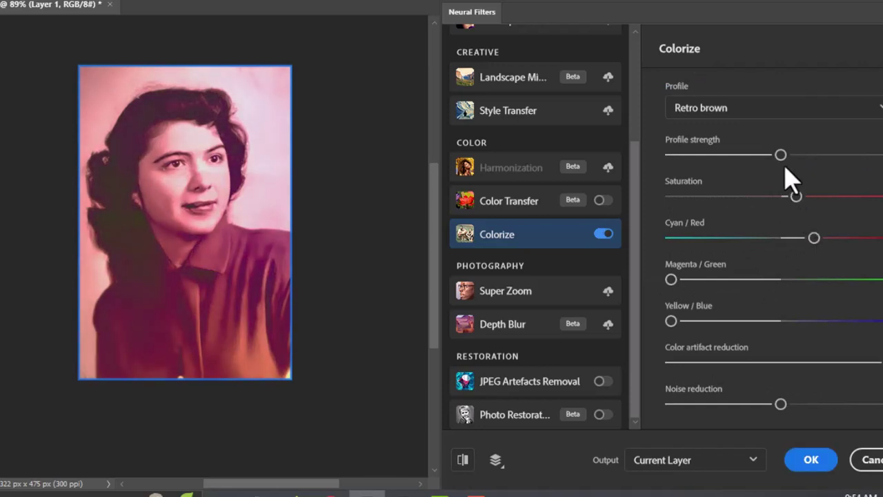
drag(781, 155, 802, 157)
scroll(700, 230, down, 2)
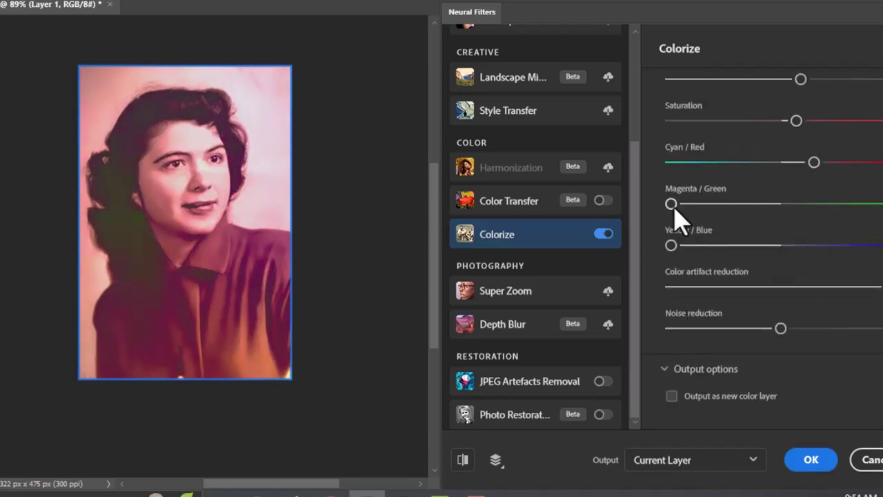
scroll(866, 314, down, 2)
- Apply Colorize, then duplicate the colored layer and rename the copy 'background'
click(818, 460)
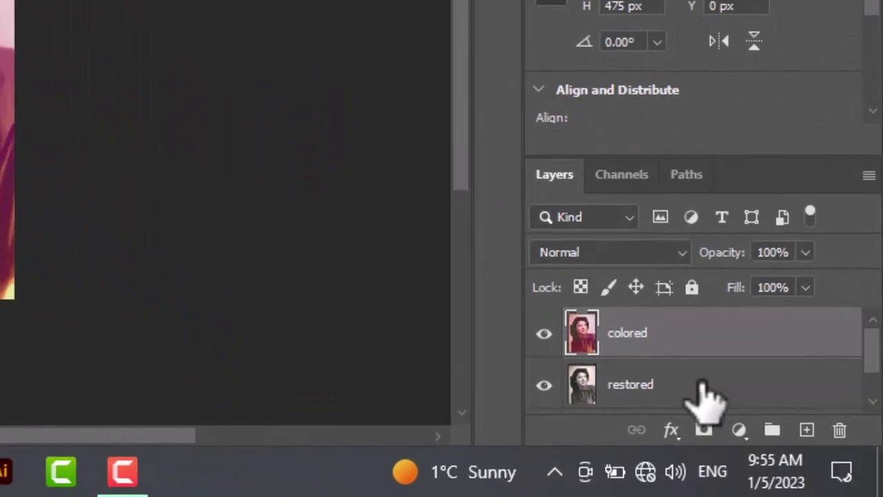
drag(748, 352, 807, 432)
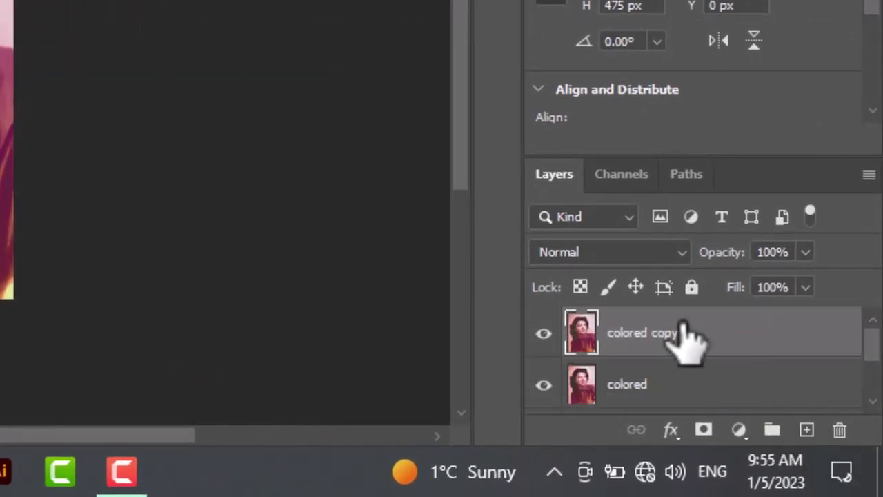
double_click(663, 333)
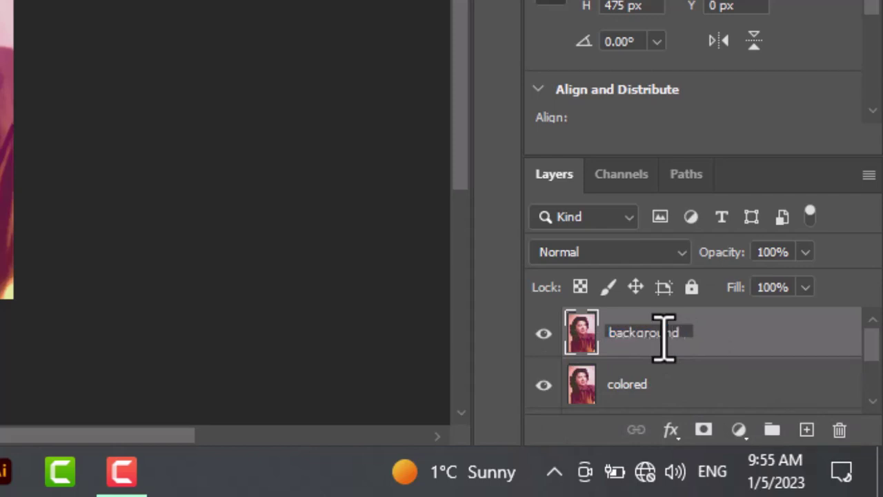
key(Return)
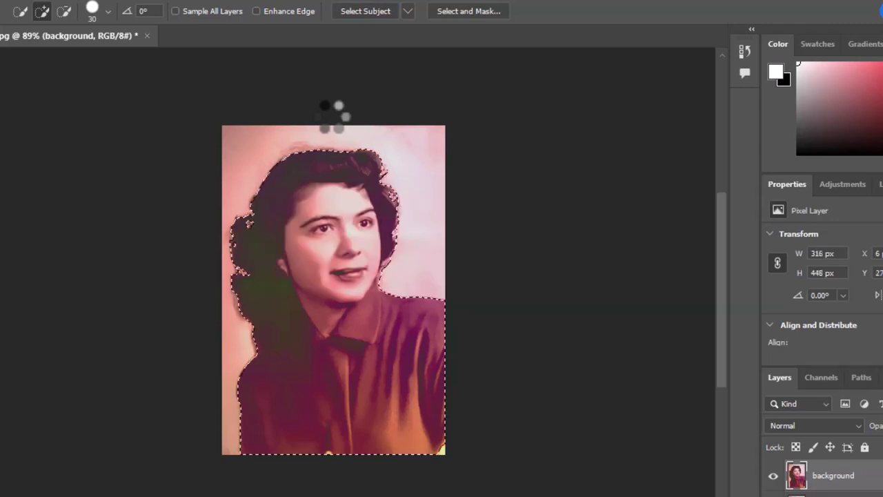
- Zoom in and pan to the woman's head to inspect the subject selection
scroll(288, 296, up, 3)
scroll(315, 321, down, 1)
drag(315, 321, 317, 314)
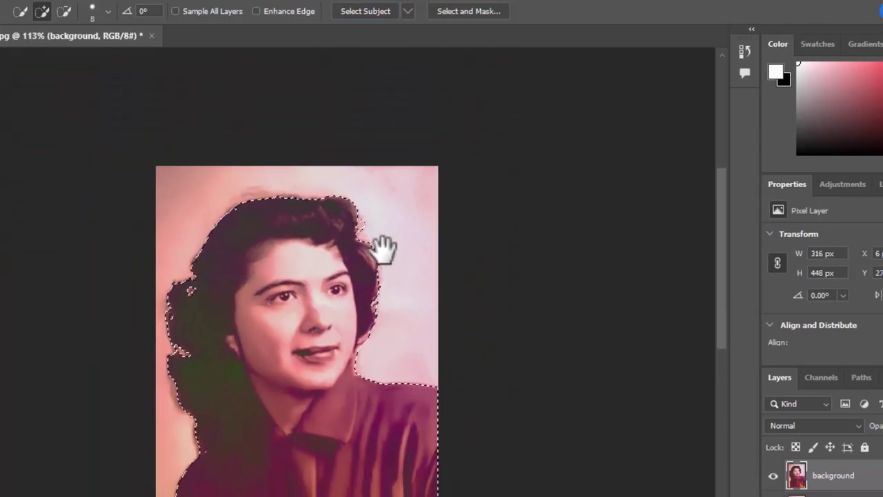
drag(380, 246, 398, 143)
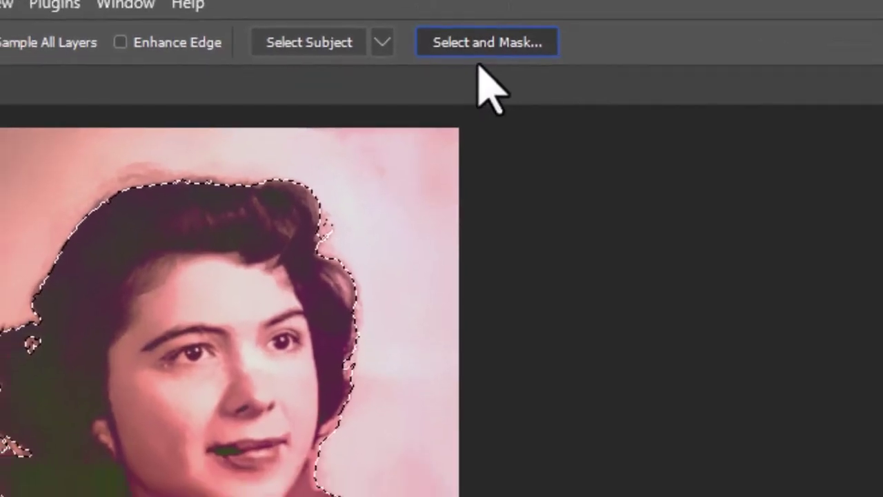
- In Select and Mask, run Refine Hair and set Output To to Selection
click(487, 50)
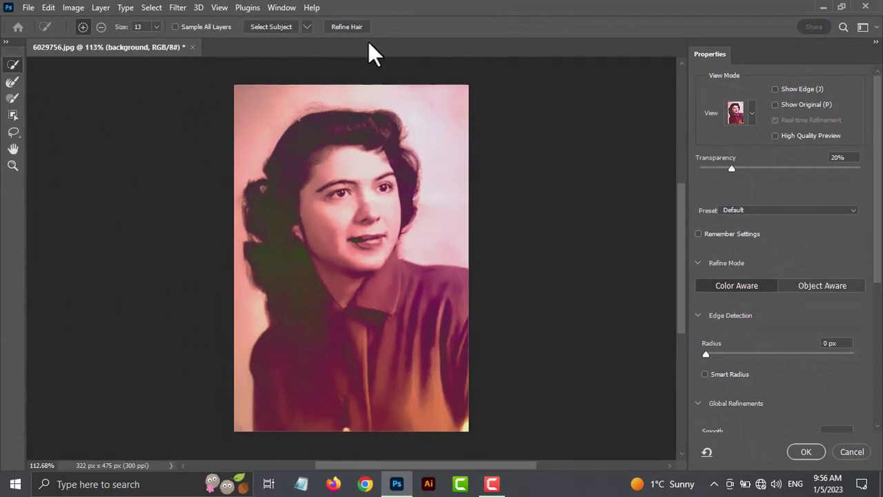
click(346, 27)
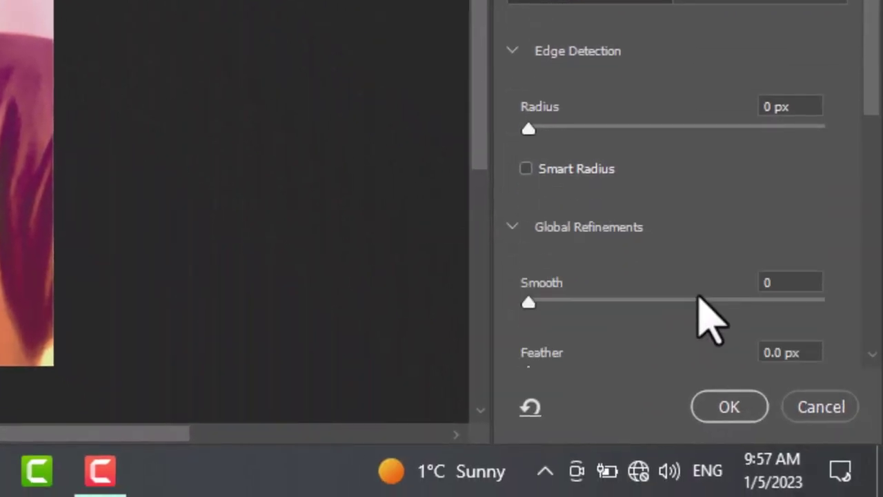
scroll(700, 315, down, 6)
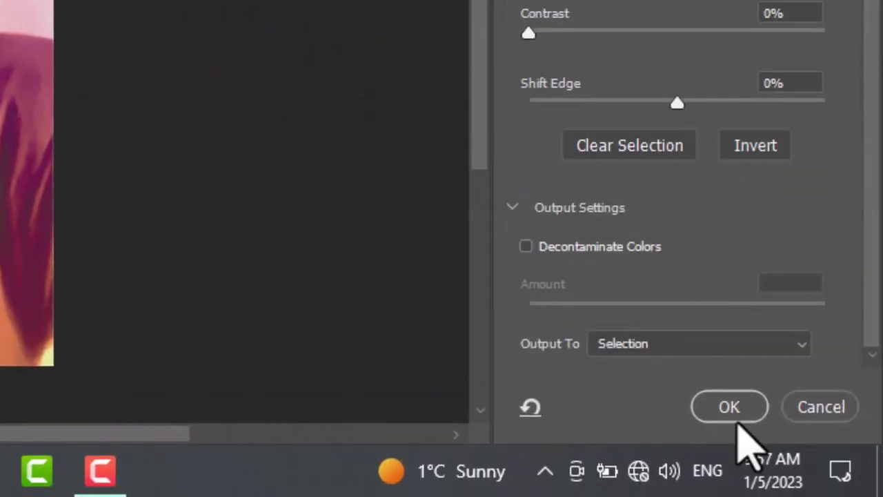
click(722, 345)
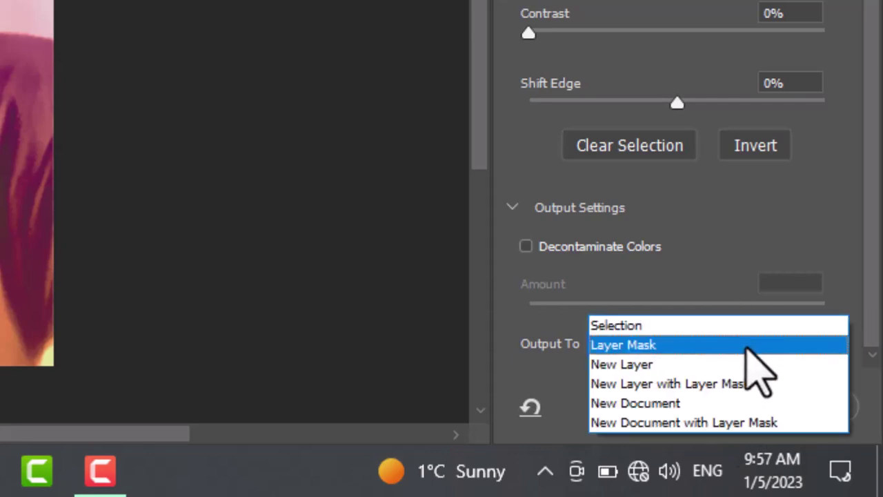
click(725, 327)
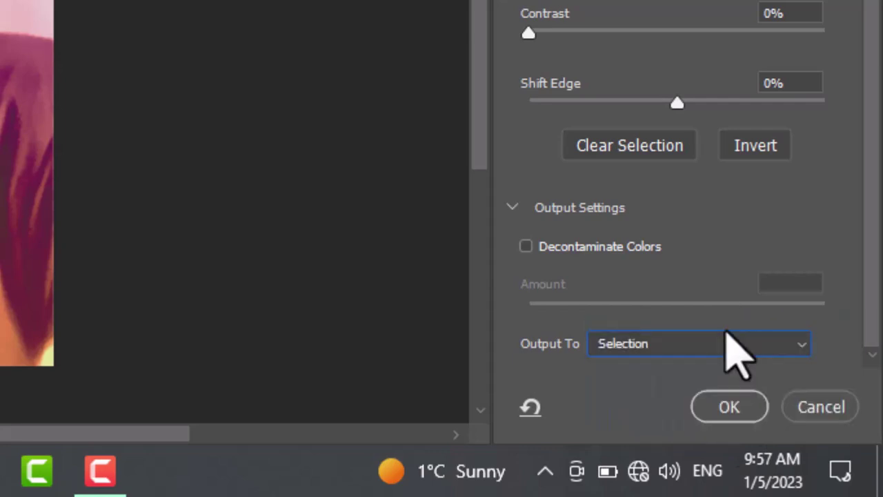
- Apply the refinement, mask the background layer, and place a white Color Fill 1 layer beneath it
click(734, 410)
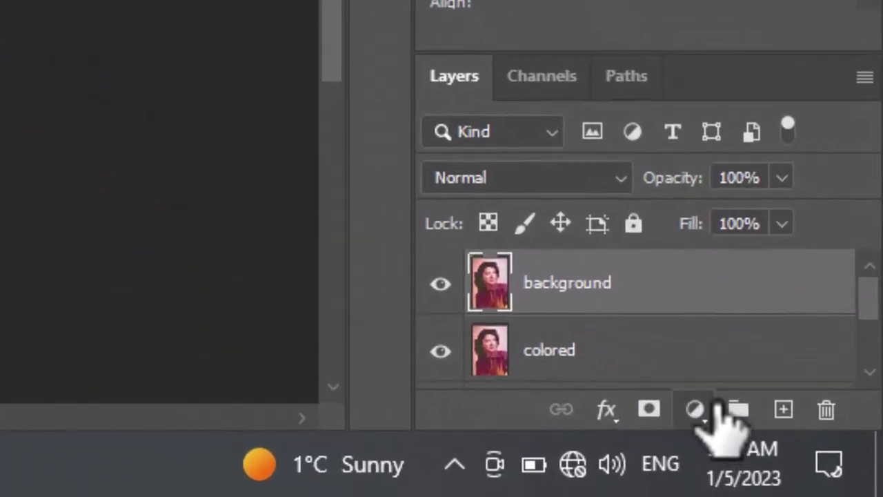
click(648, 409)
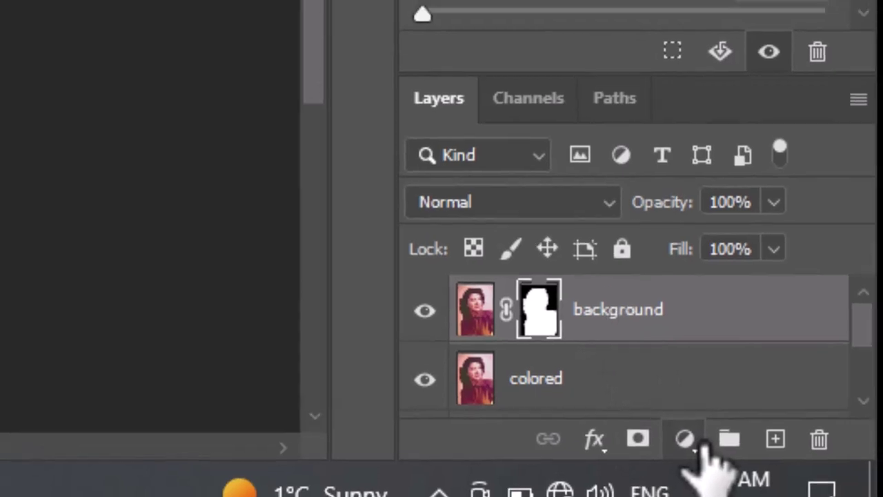
click(694, 409)
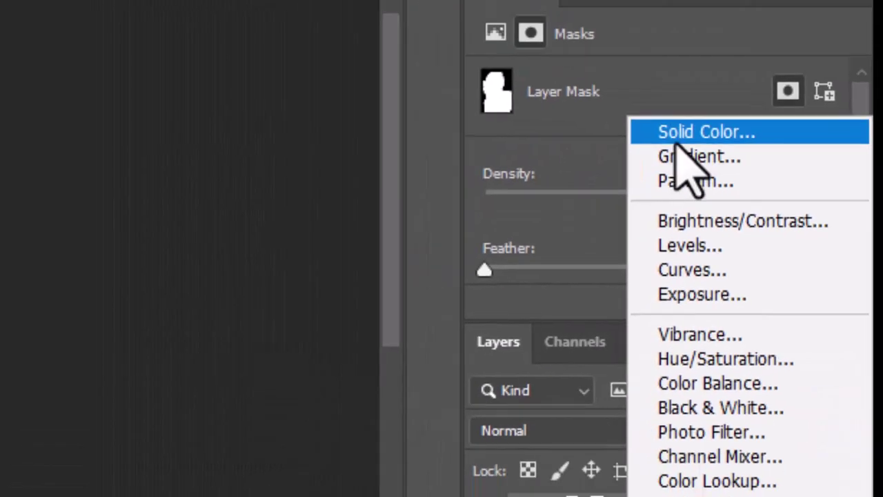
click(676, 141)
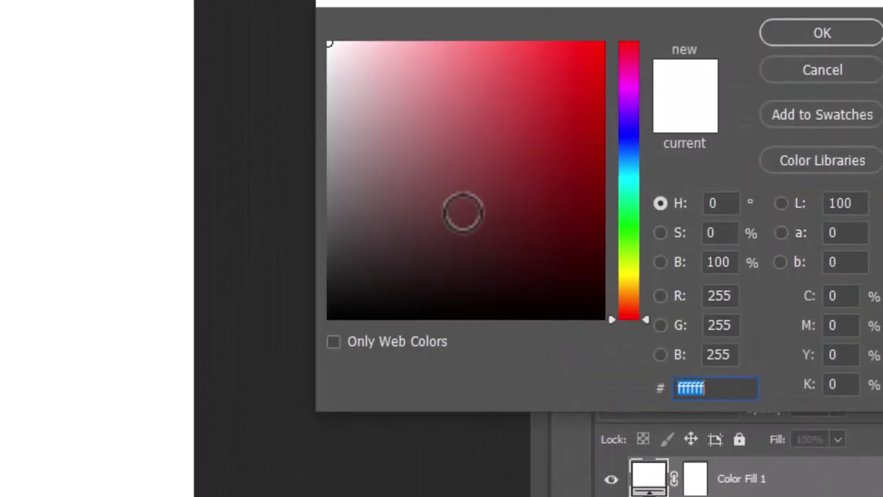
click(831, 64)
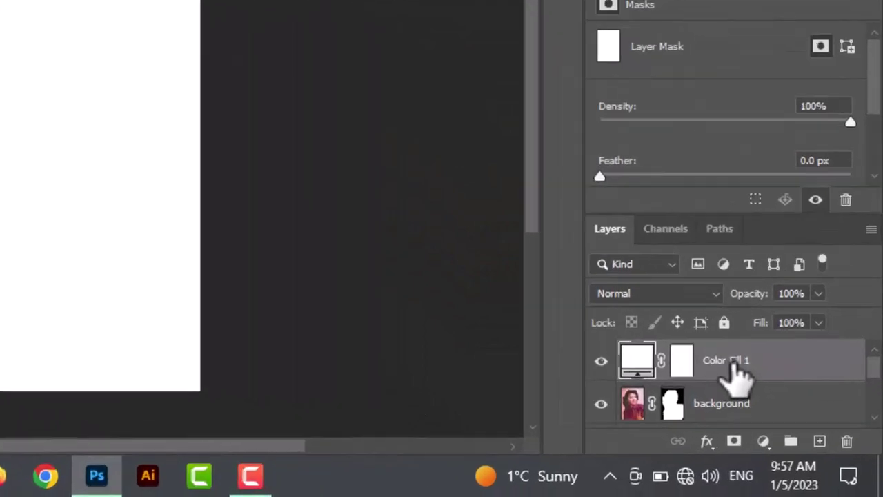
drag(733, 374, 760, 415)
drag(642, 324, 643, 325)
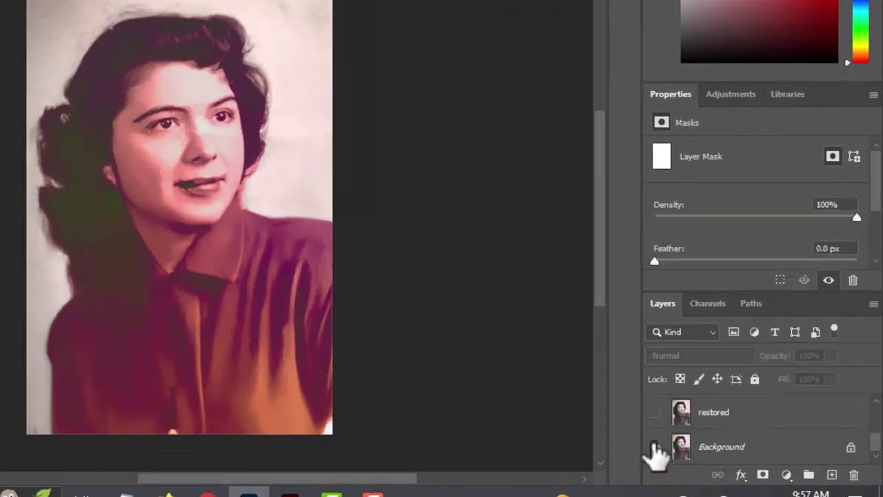
- Hide the original photo layers underneath so only the cut-out colourised portrait shows
click(677, 437)
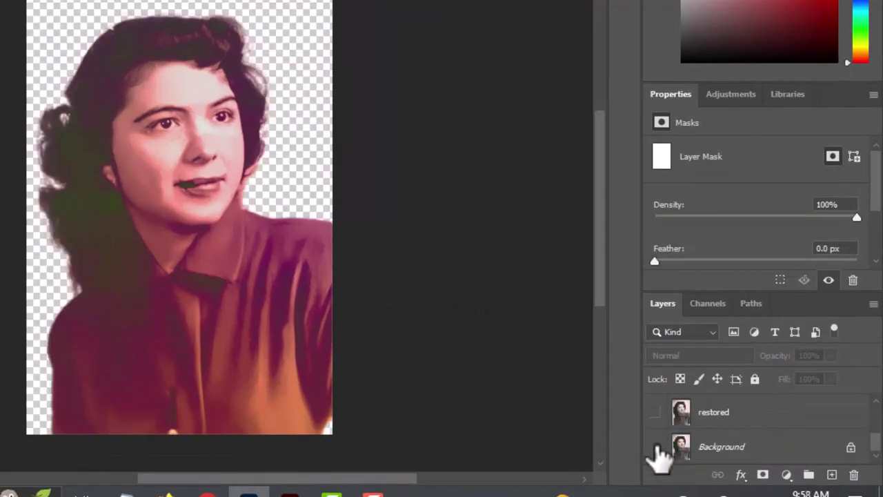